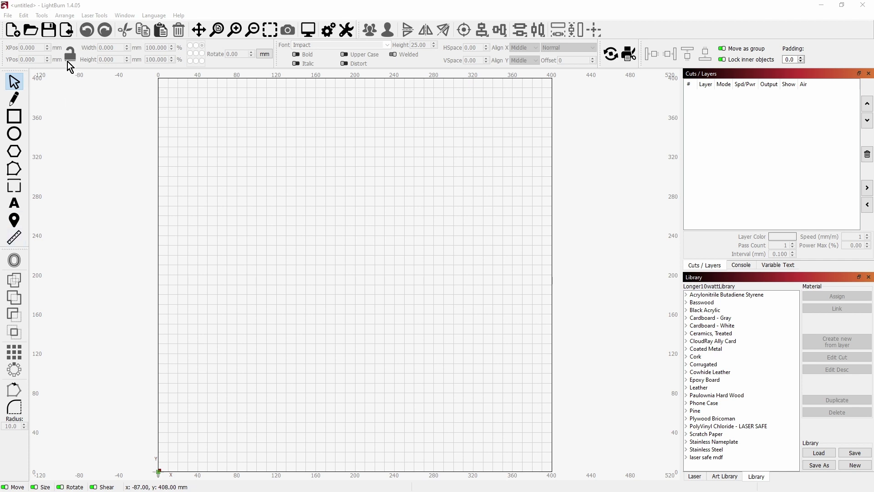
- Float and close the cut palette, re-dock the alignment tools, then re-enable Cut Palette
left_click_drag(31, 66, 41, 109)
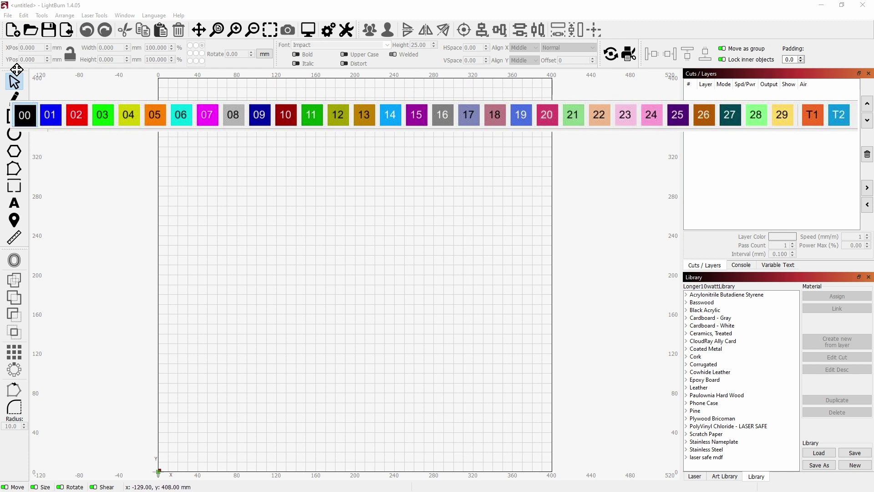
left_click_drag(16, 70, 64, 100)
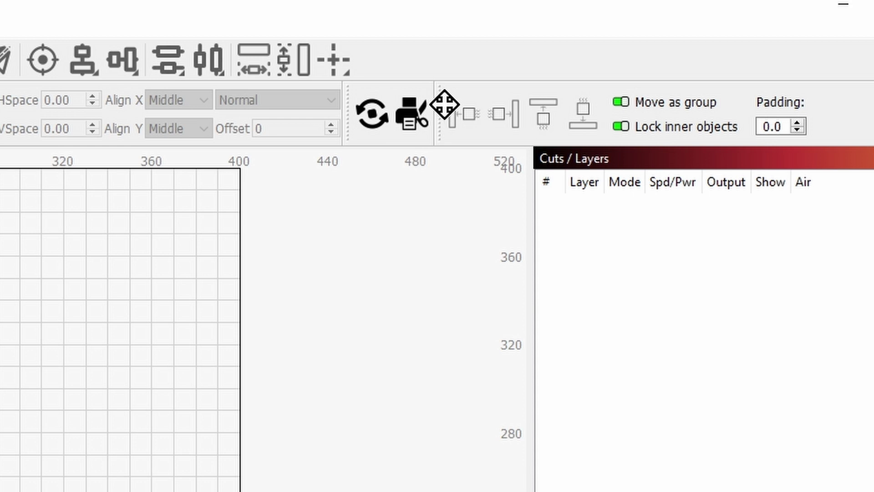
mouse_move(444, 105)
left_mouse_down()
mouse_move(459, 108)
mouse_move(446, 109)
mouse_move(289, 260)
left_mouse_up()
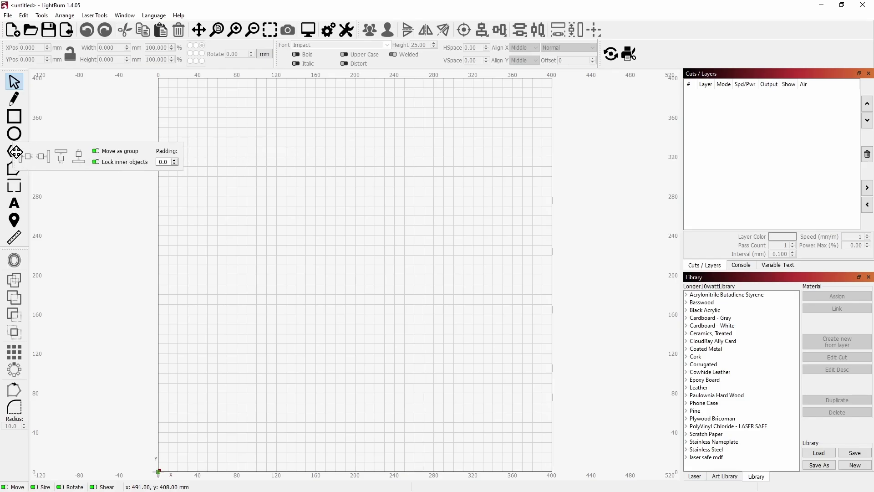
mouse_move(3, 167)
left_mouse_down()
mouse_move(20, 53)
mouse_move(32, 79)
mouse_move(21, 53)
mouse_move(646, 50)
left_mouse_up()
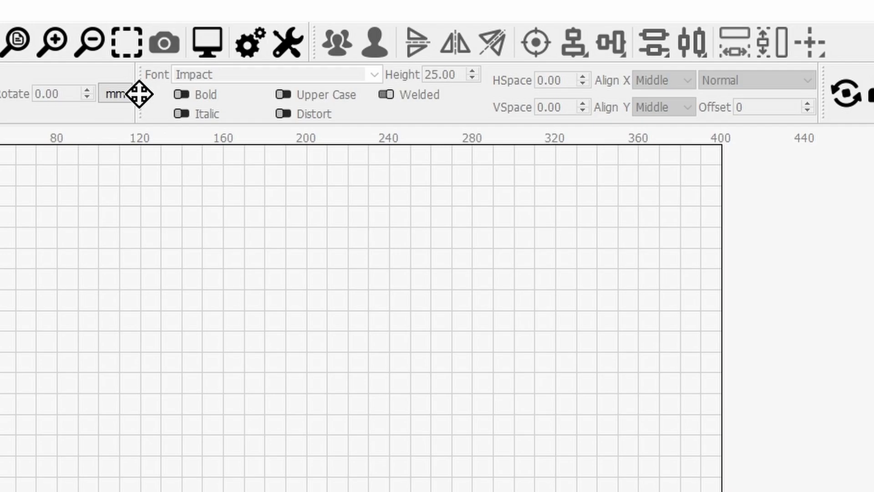
right_click(140, 95)
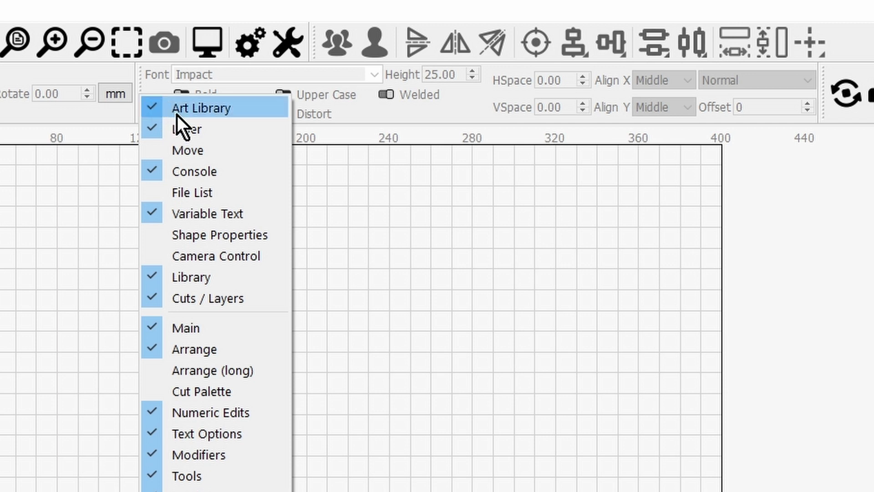
left_click(159, 393)
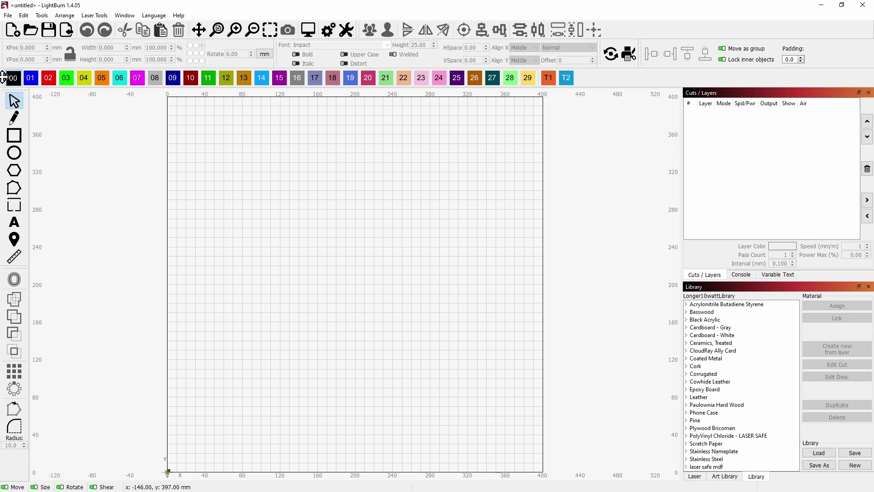
mouse_move(5, 77)
left_mouse_down()
mouse_move(19, 127)
mouse_move(26, 98)
mouse_move(131, 28)
mouse_move(14, 30)
mouse_move(38, 416)
mouse_move(33, 474)
mouse_move(51, 471)
left_mouse_up()
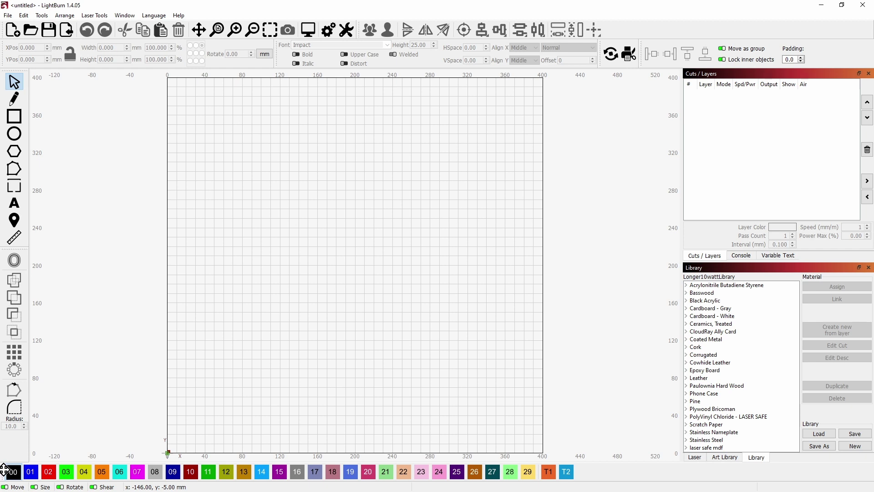
left_click_drag(5, 471, 82, 78)
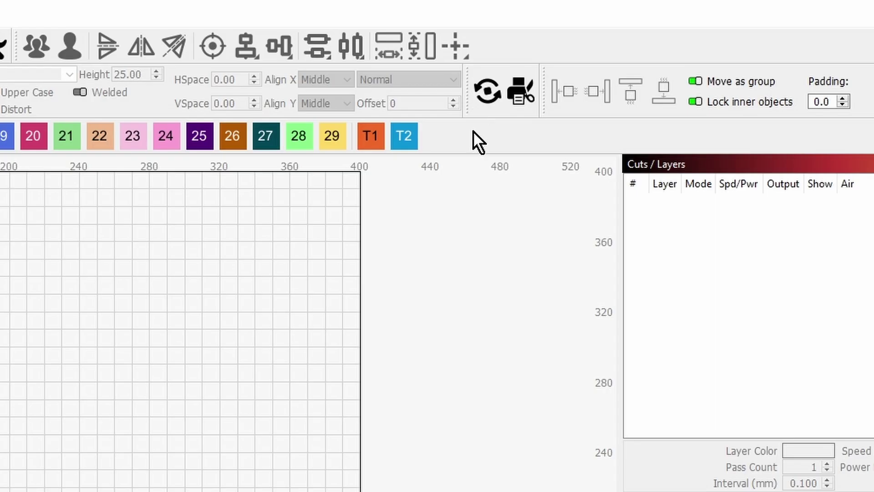
- Untick Arrange in the toolbar list to hide the short alignment toolbar
right_click(469, 82)
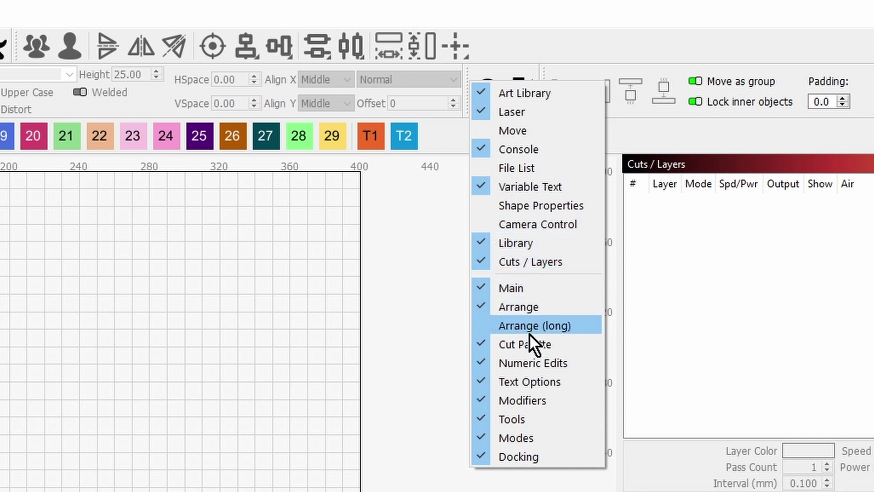
left_click(481, 306)
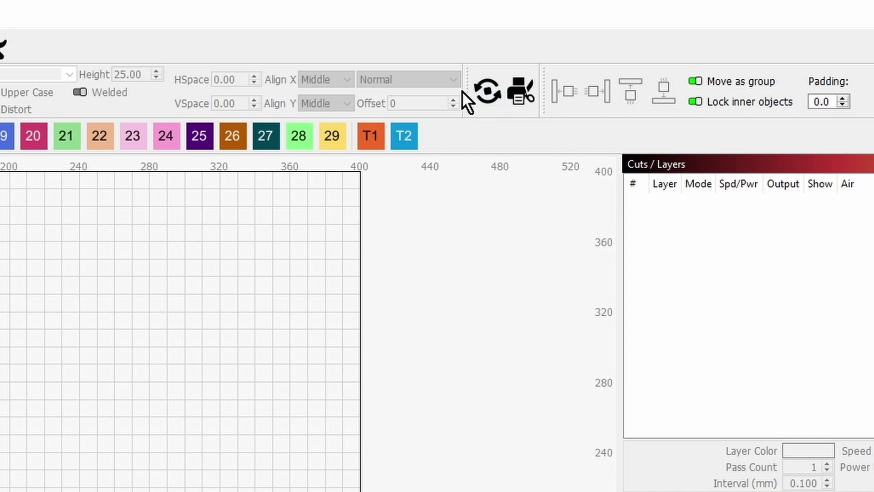
- Tick Arrange (long) in the toolbar list to show the full align and distribute tools
right_click(545, 95)
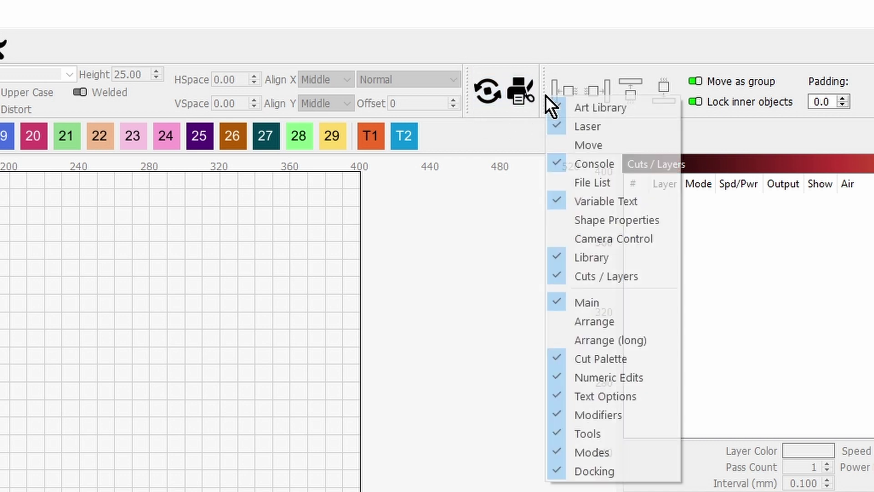
left_click(559, 337)
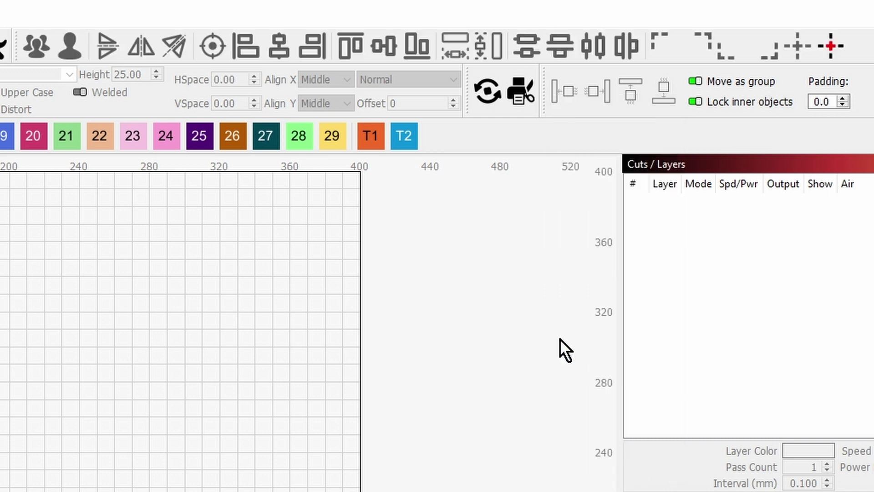